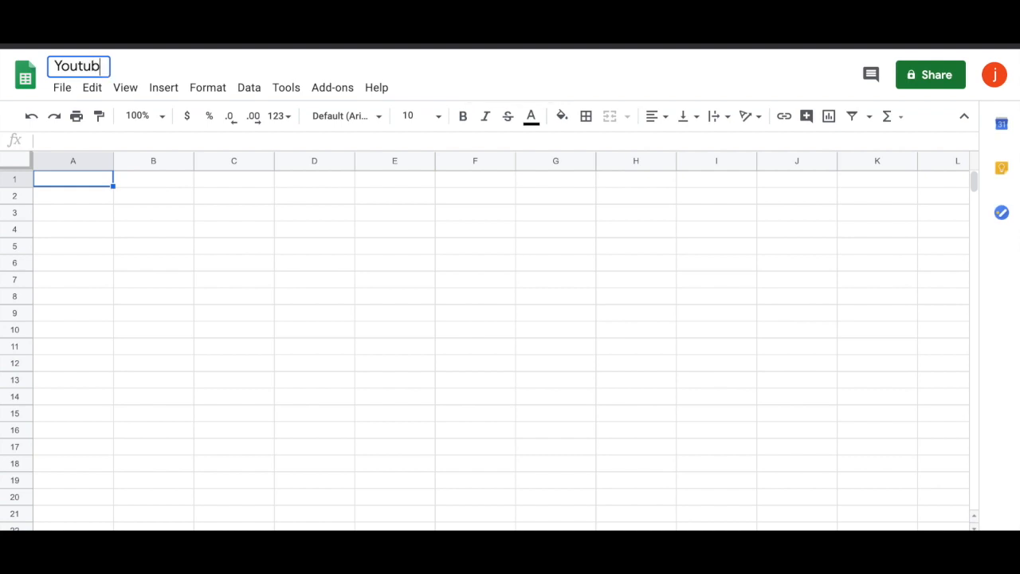
# Name the spreadsheet "Youtube Followers".
pyautogui.write('ollowere')
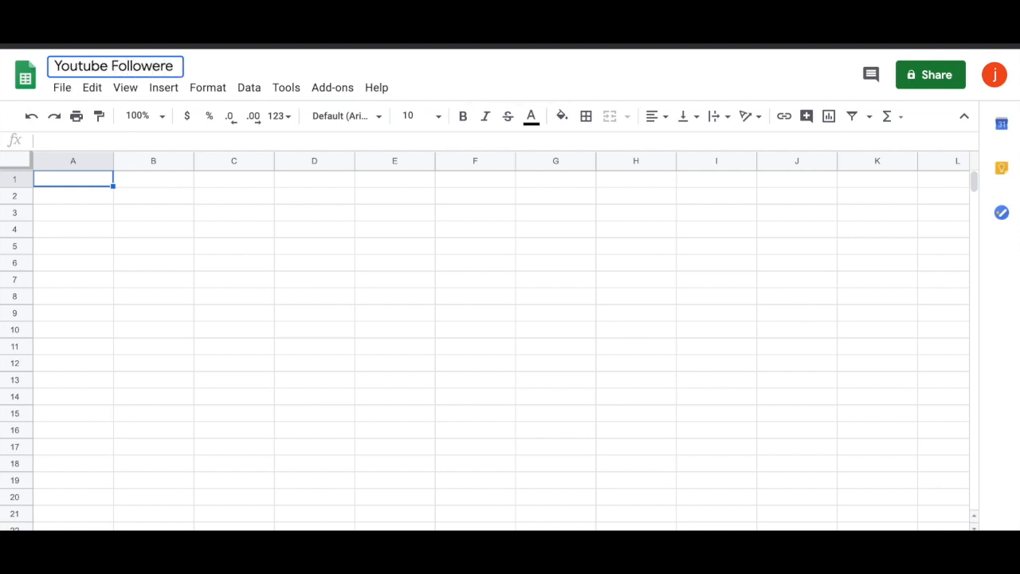
pyautogui.press('BackSpace')
pyautogui.write('s')
# Enter the column headers "Number" in A1 and "Country" in B1.
pyautogui.doubleClick(62, 173)
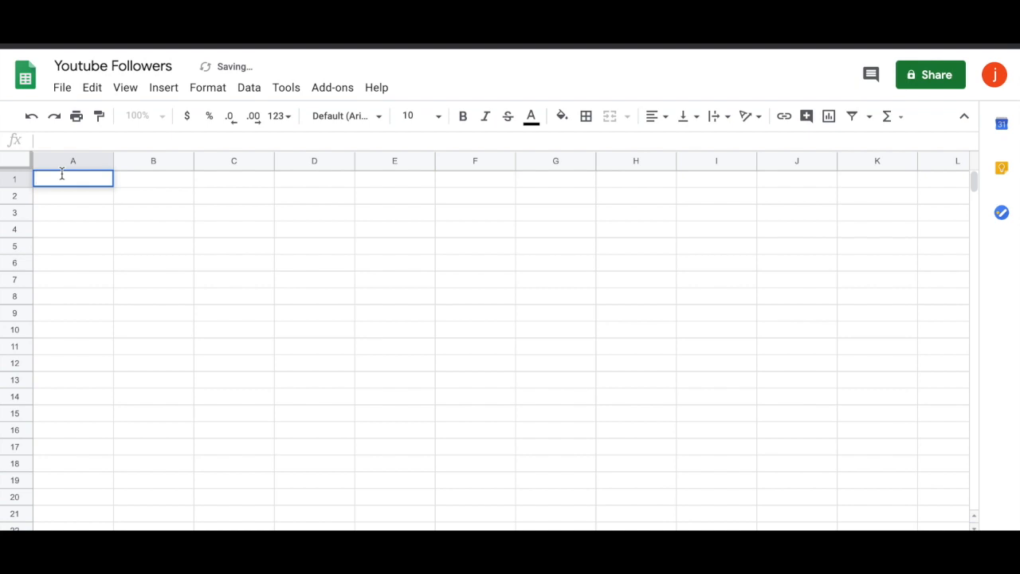
pyautogui.write('N')
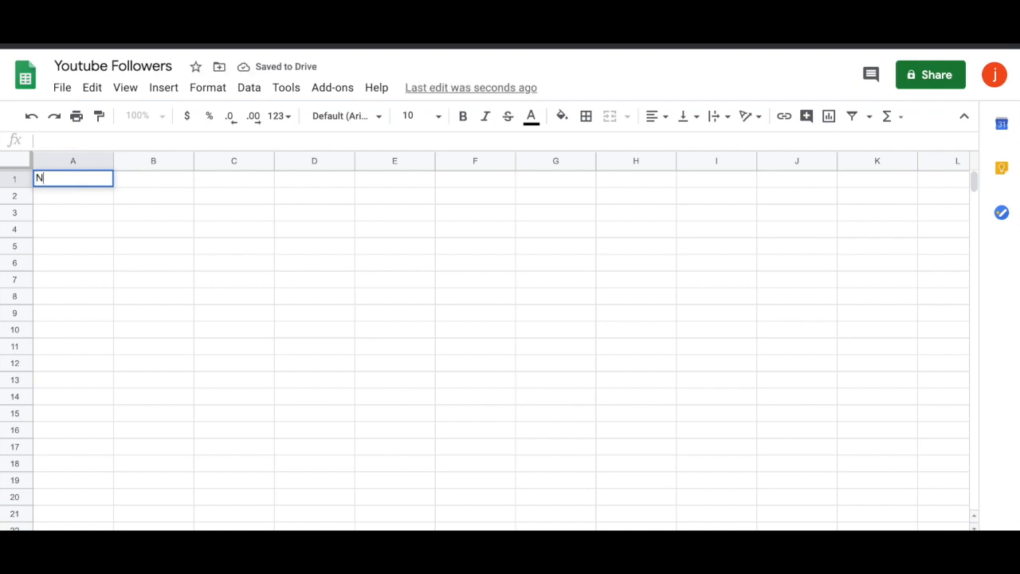
pyautogui.write('umber')
pyautogui.press('Tab')
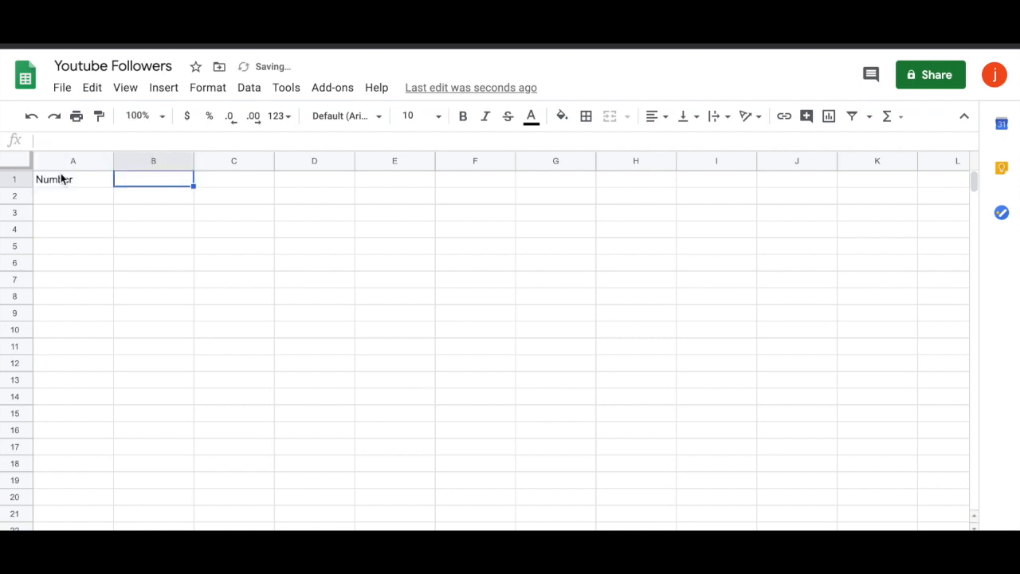
pyautogui.write('Coun')
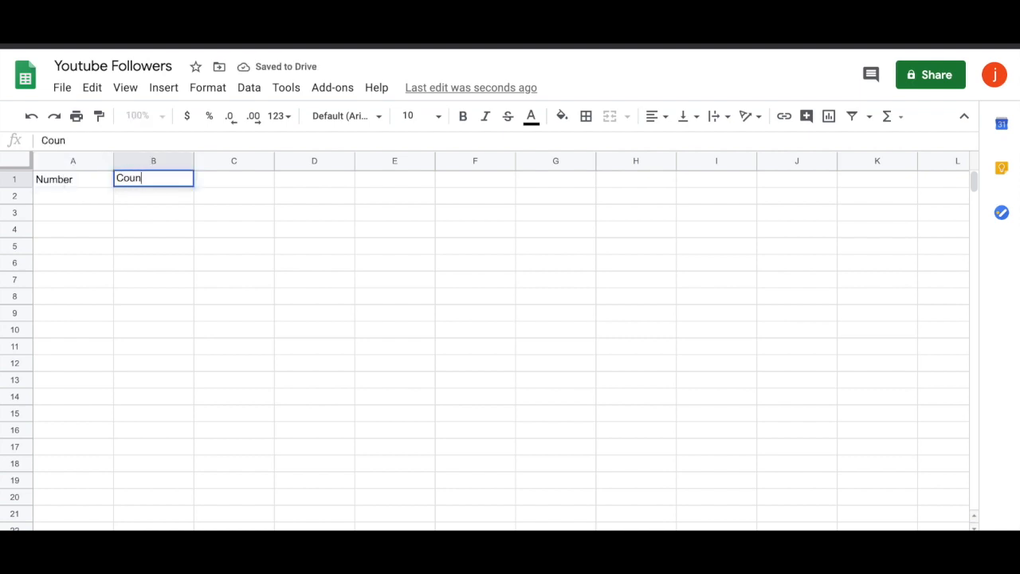
pyautogui.write('try')
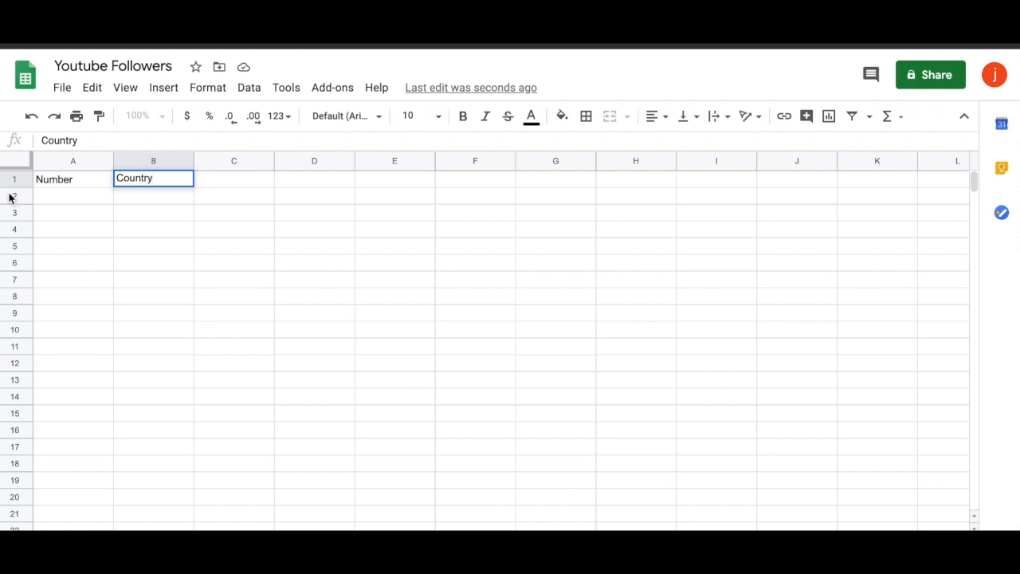
# Fill row 2 with 400 and Mexico, and row 3 with 1000 and Iran, under the Number and Country headers.
pyautogui.click(71, 202)
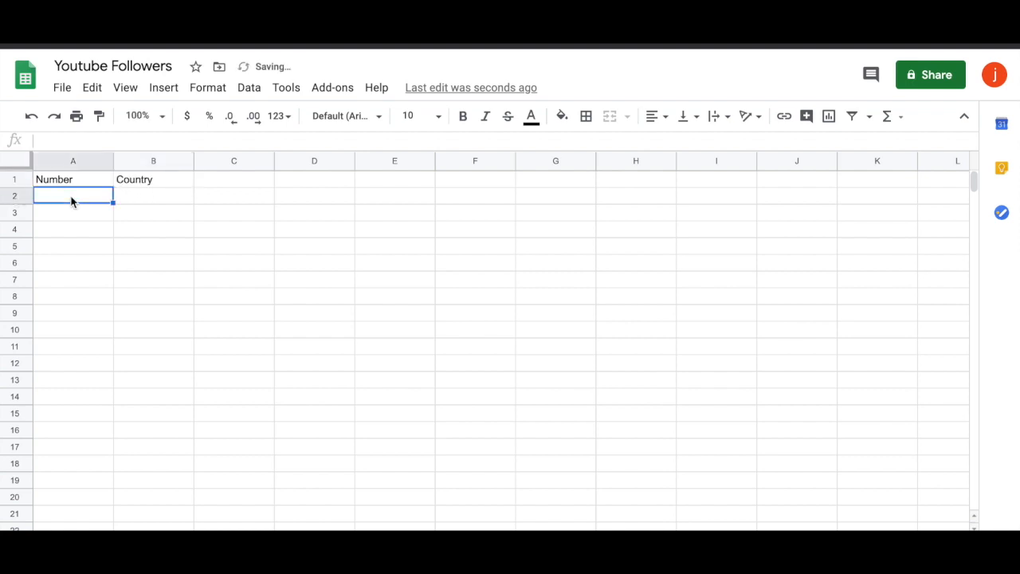
pyautogui.write('400')
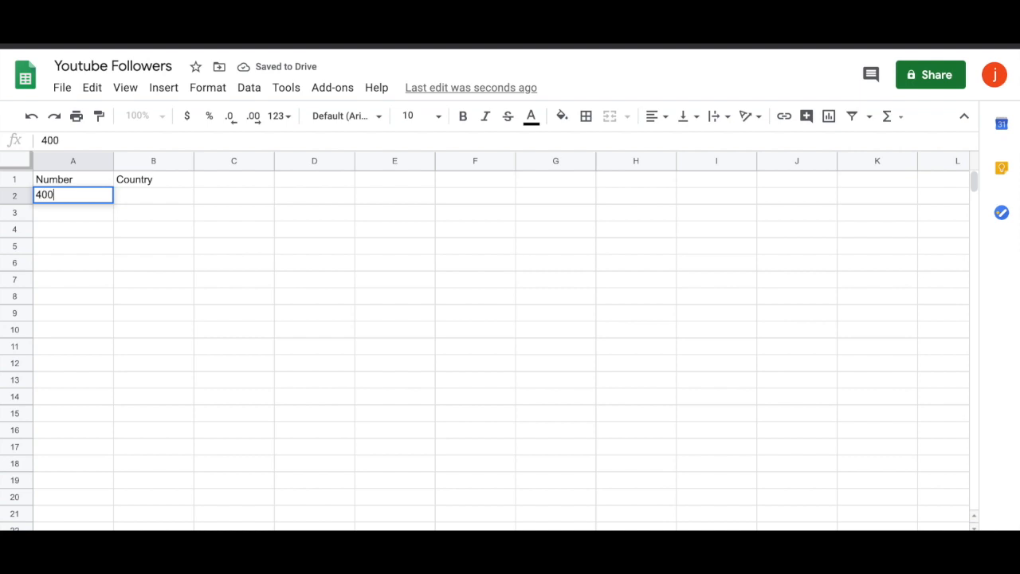
pyautogui.press('Tab')
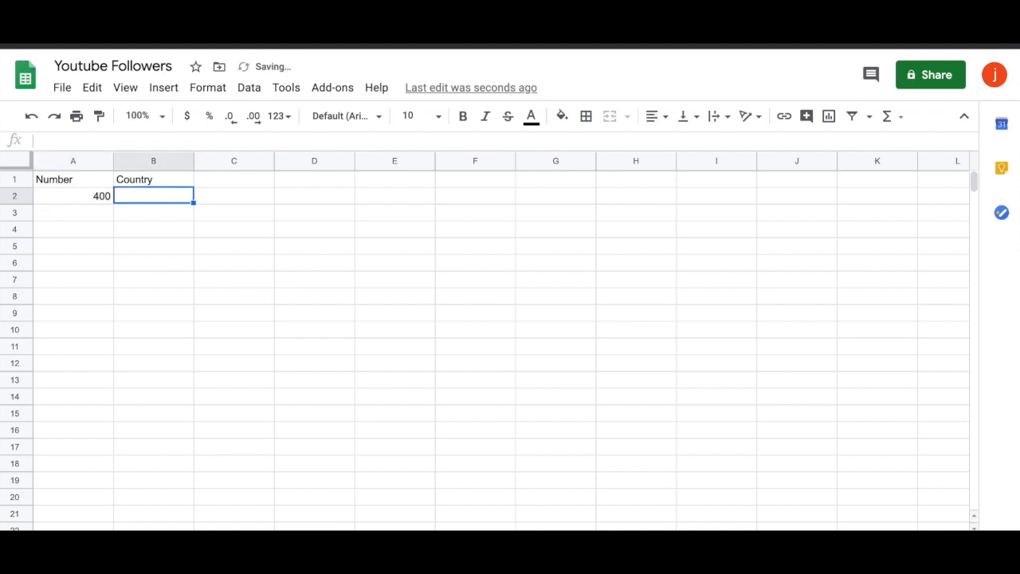
pyautogui.write('Mex')
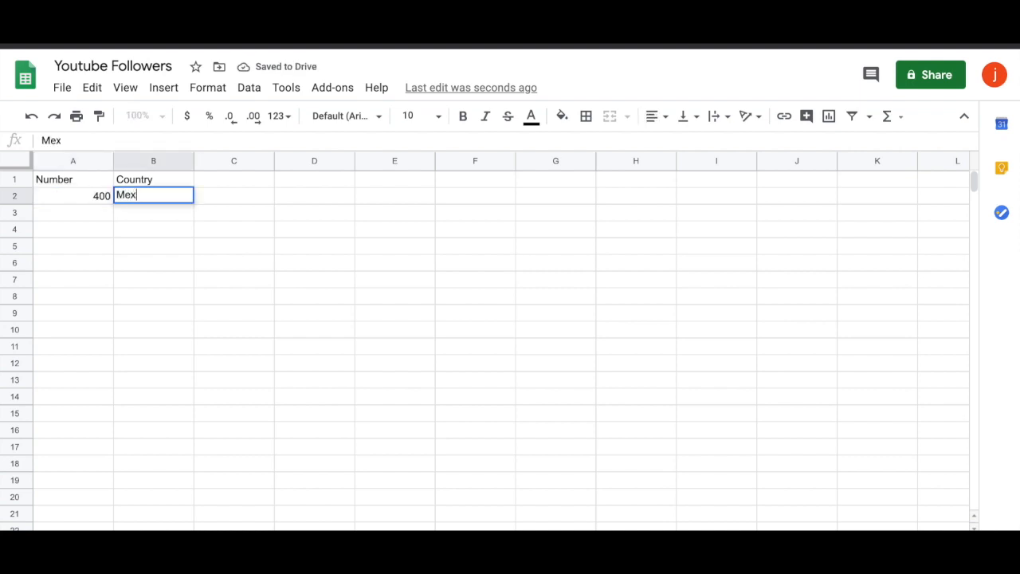
pyautogui.write('ico')
pyautogui.click(51, 215)
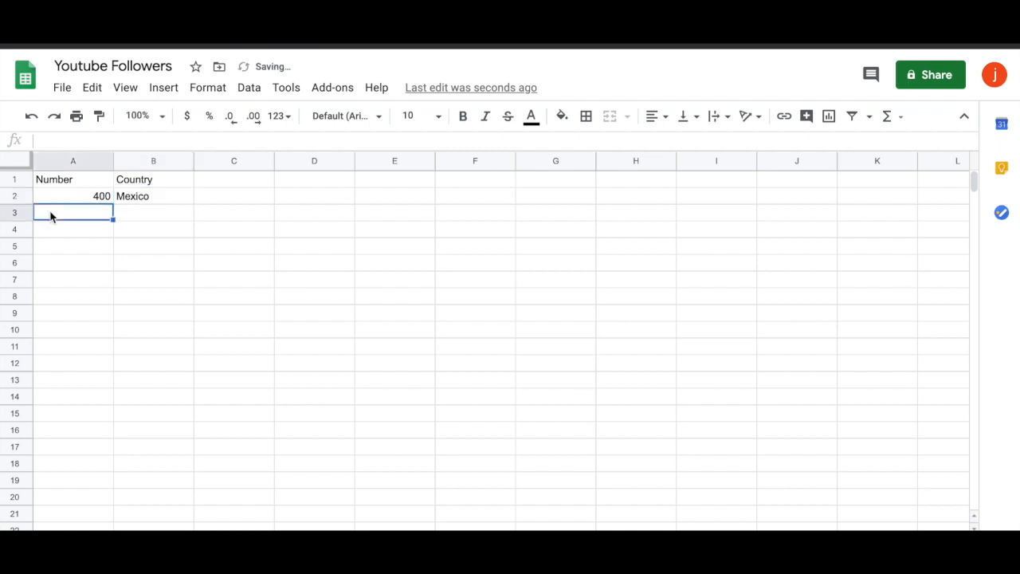
pyautogui.write('1000')
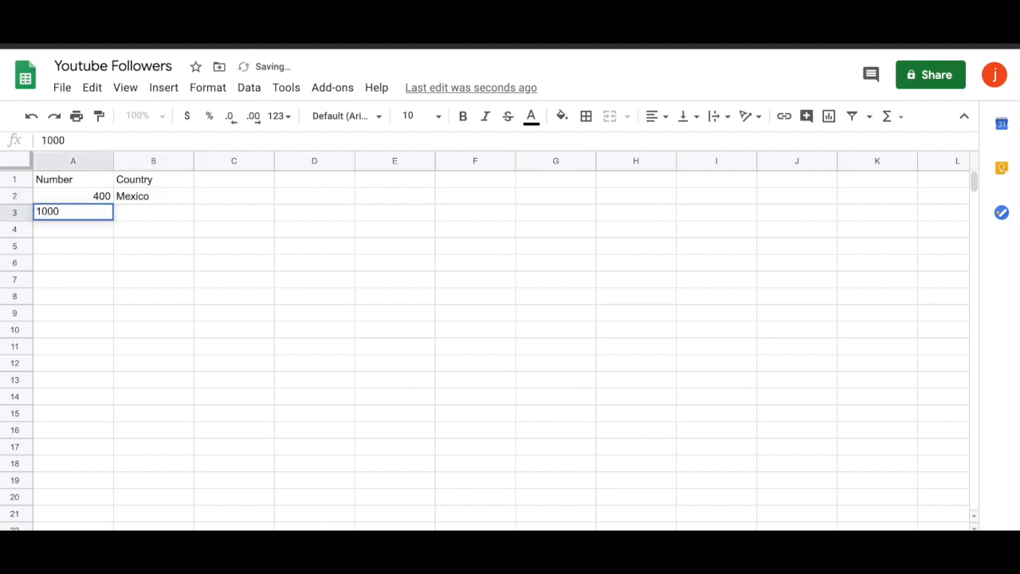
pyautogui.press('Tab')
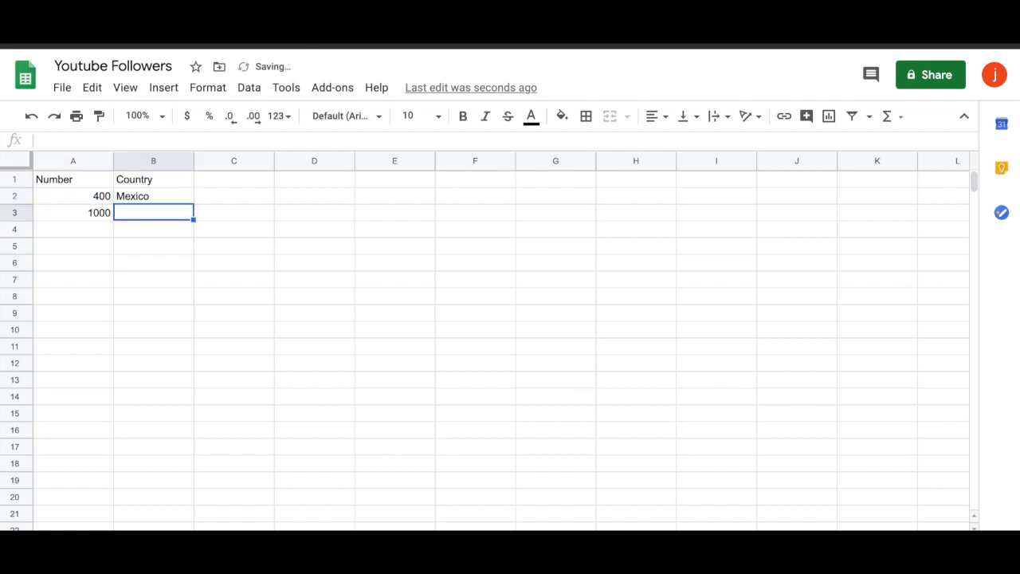
pyautogui.write('Iran')
# Fill row 4 with 3000 and Botswana, and row 5 with 899 and Sudan.
pyautogui.click(62, 233)
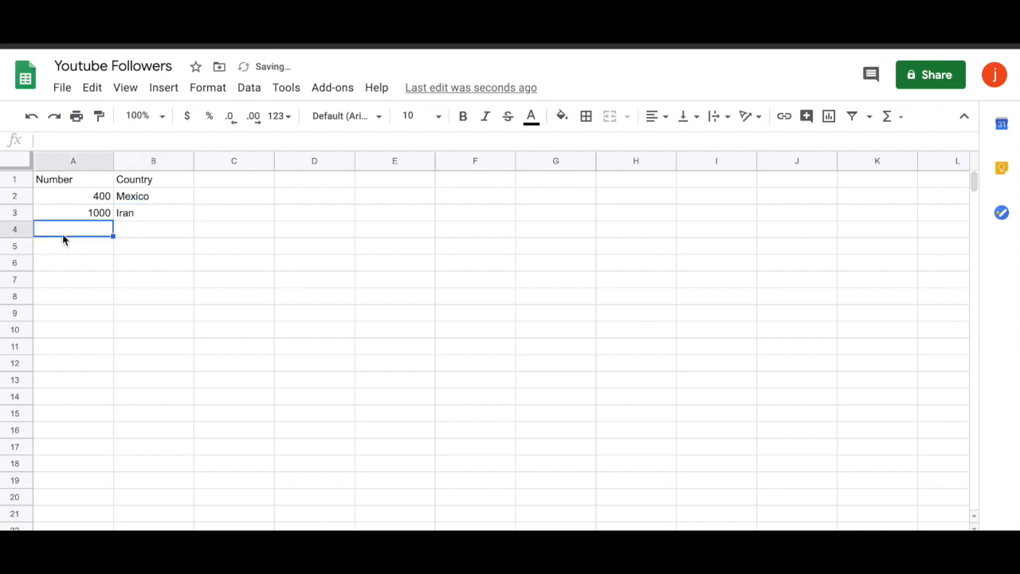
pyautogui.write('3000')
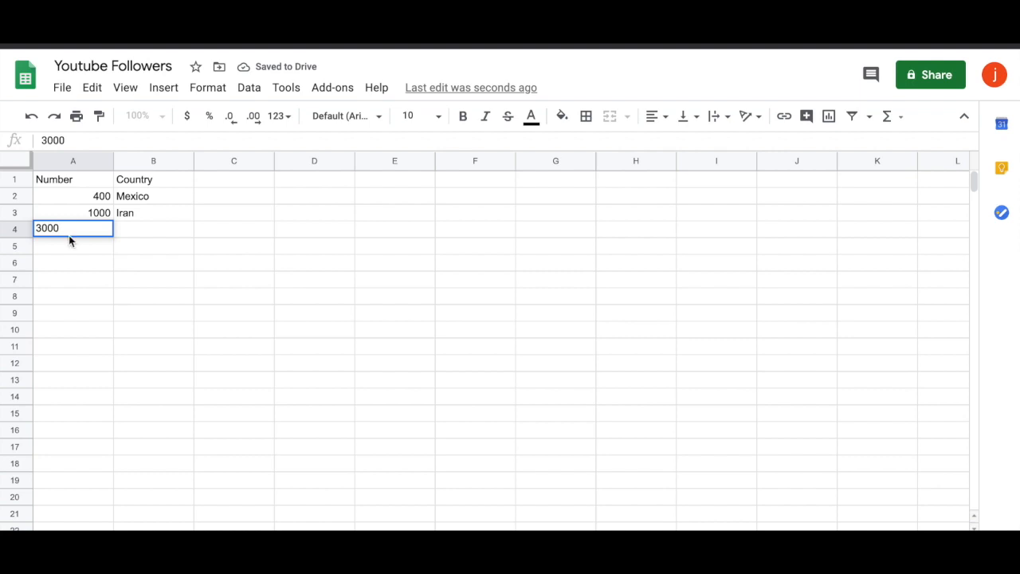
pyautogui.click(141, 218)
pyautogui.click(143, 236)
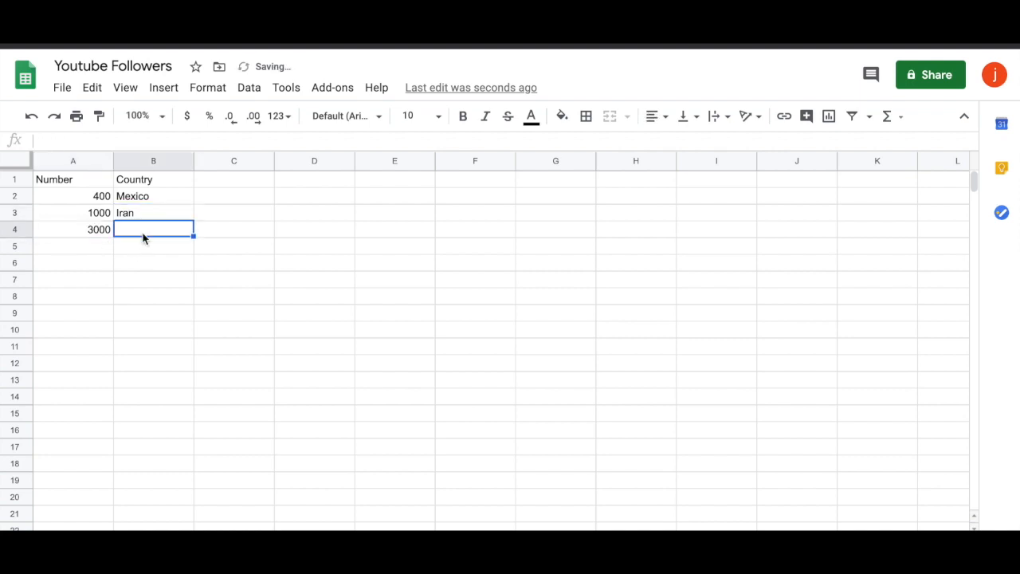
pyautogui.write('Bot')
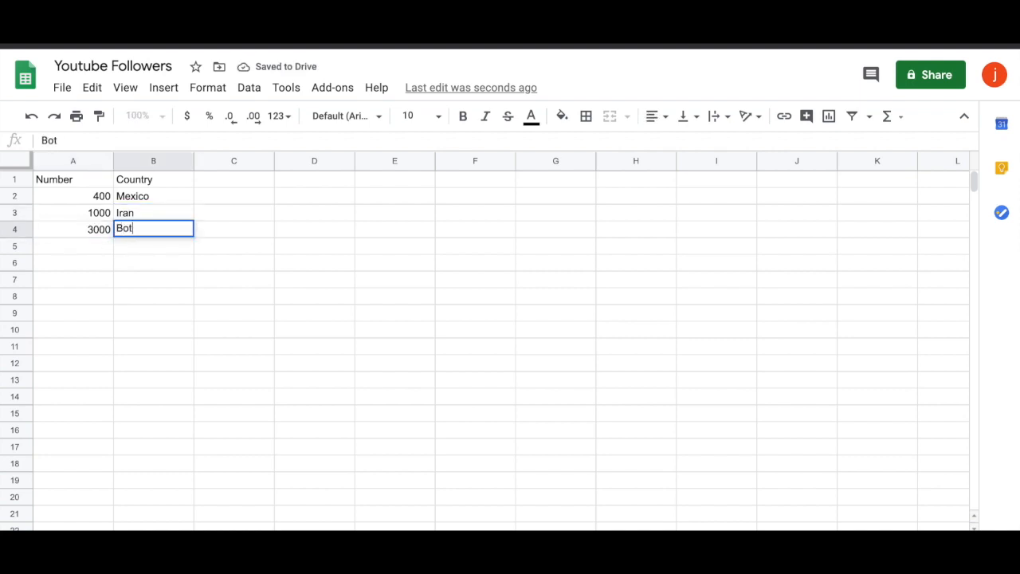
pyautogui.write('swana')
pyautogui.click(92, 244)
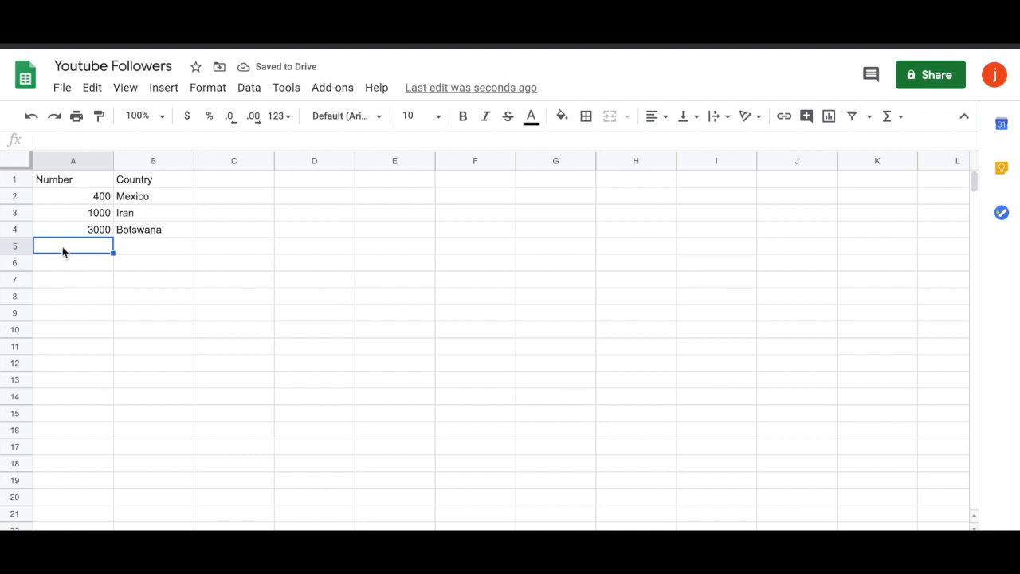
pyautogui.write('899')
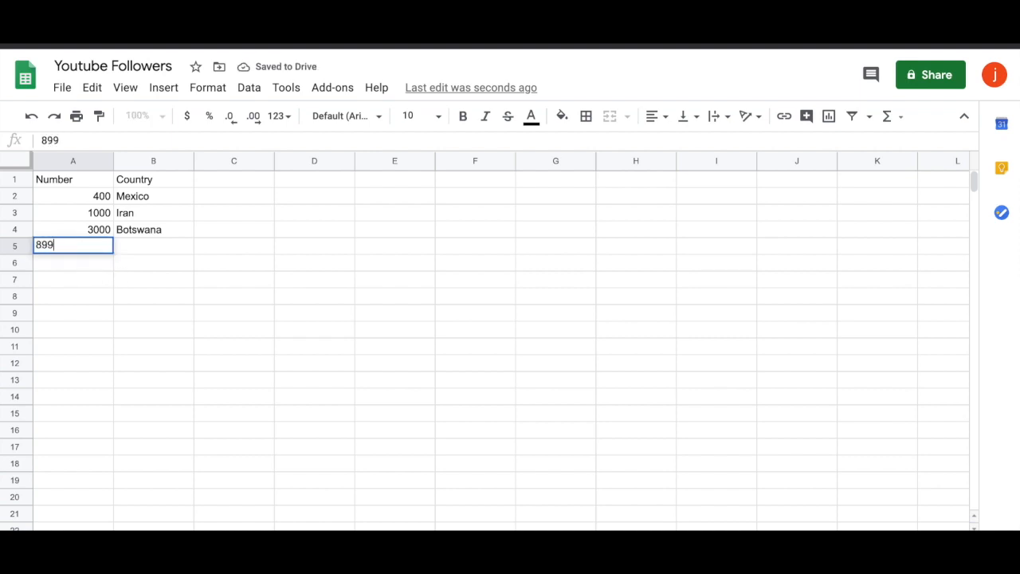
pyautogui.click(126, 251)
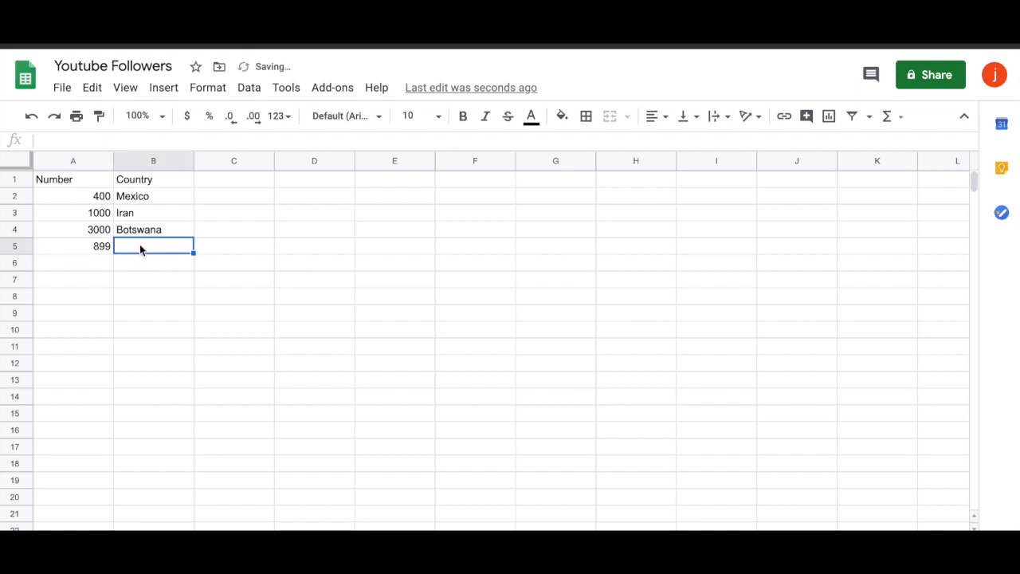
pyautogui.write('Suda')
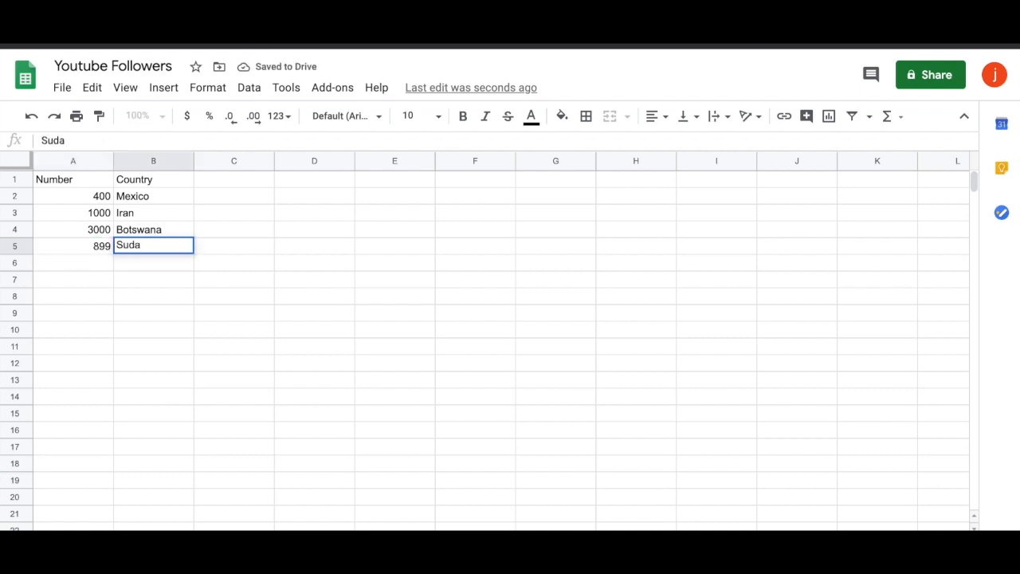
pyautogui.write('n')
# Fill row 6 with the number 80000 and the country France.
pyautogui.click(74, 265)
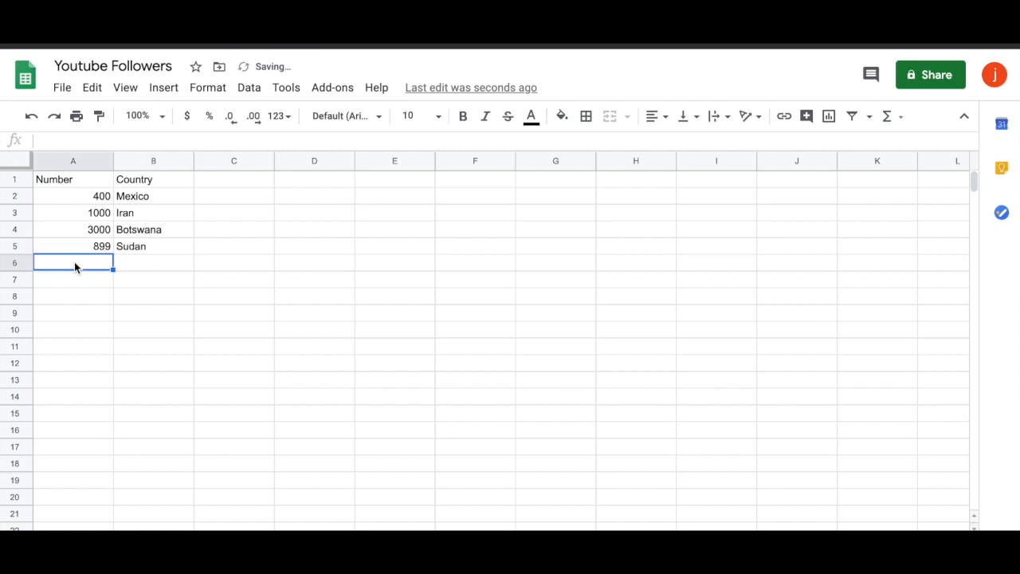
pyautogui.write('10')
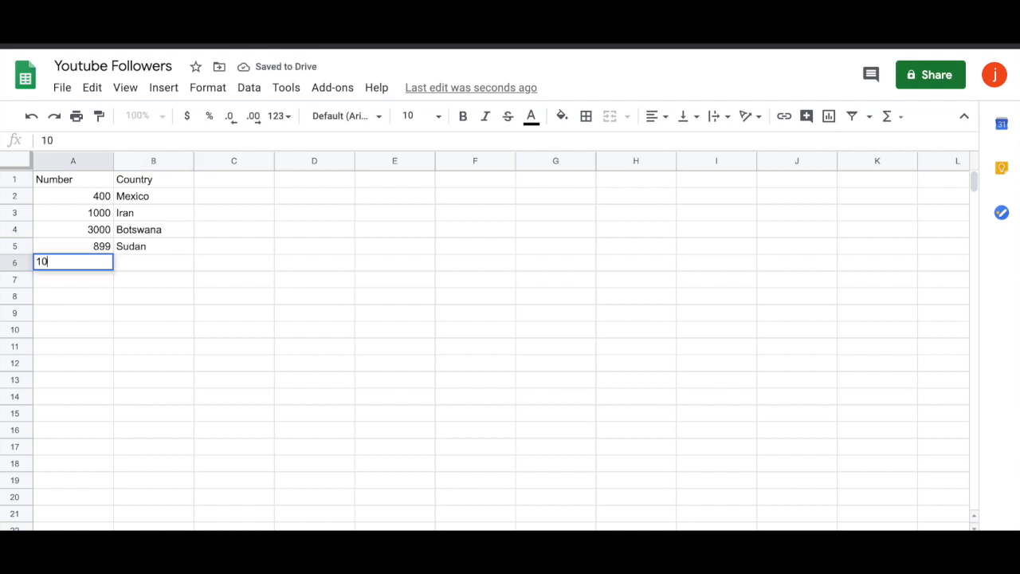
pyautogui.press('BackSpace')
pyautogui.press('BackSpace')
pyautogui.write('8000')
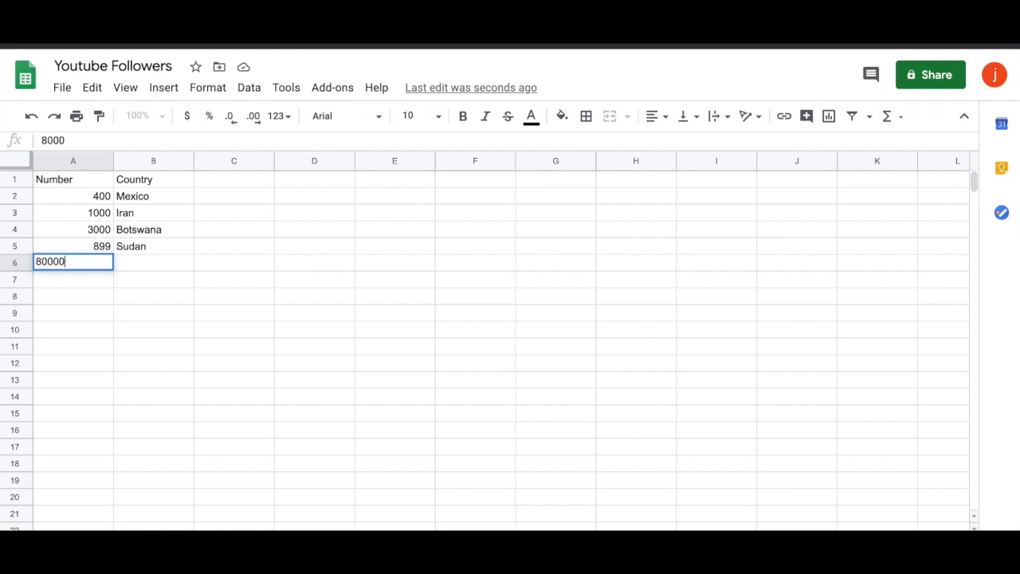
pyautogui.write('0')
pyautogui.click(137, 265)
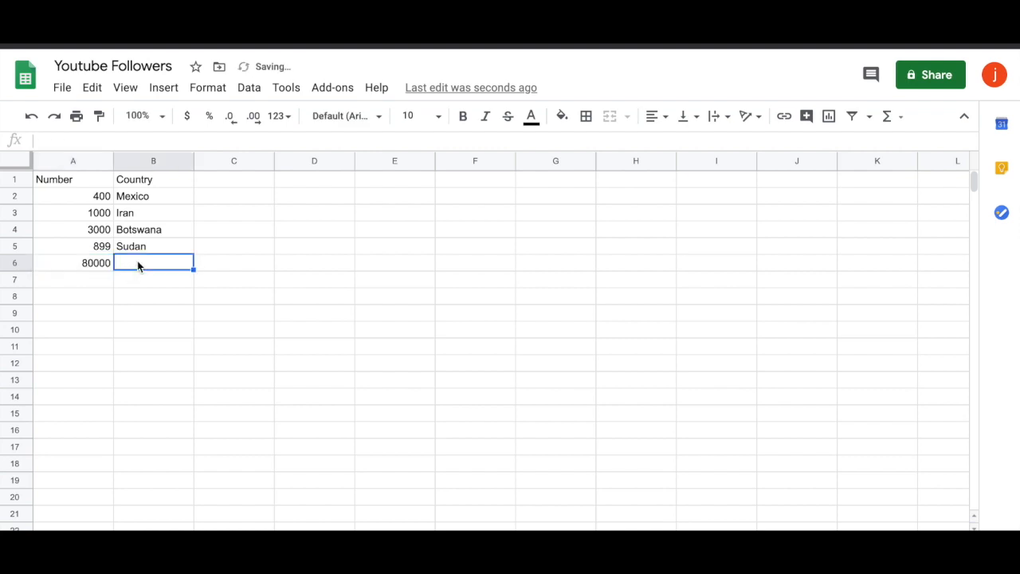
pyautogui.write('Fr')
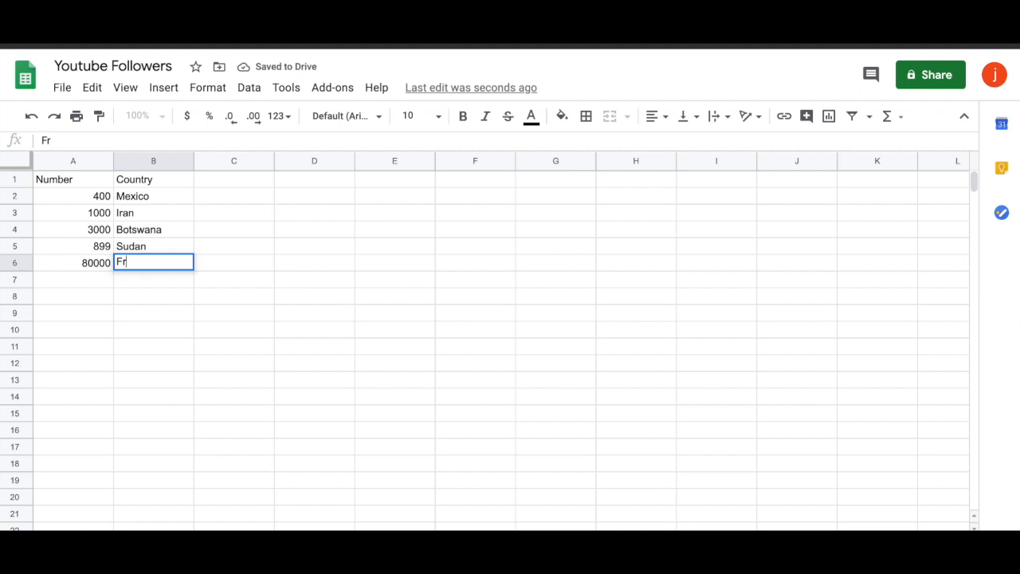
pyautogui.write('ance')
pyautogui.press('Return')
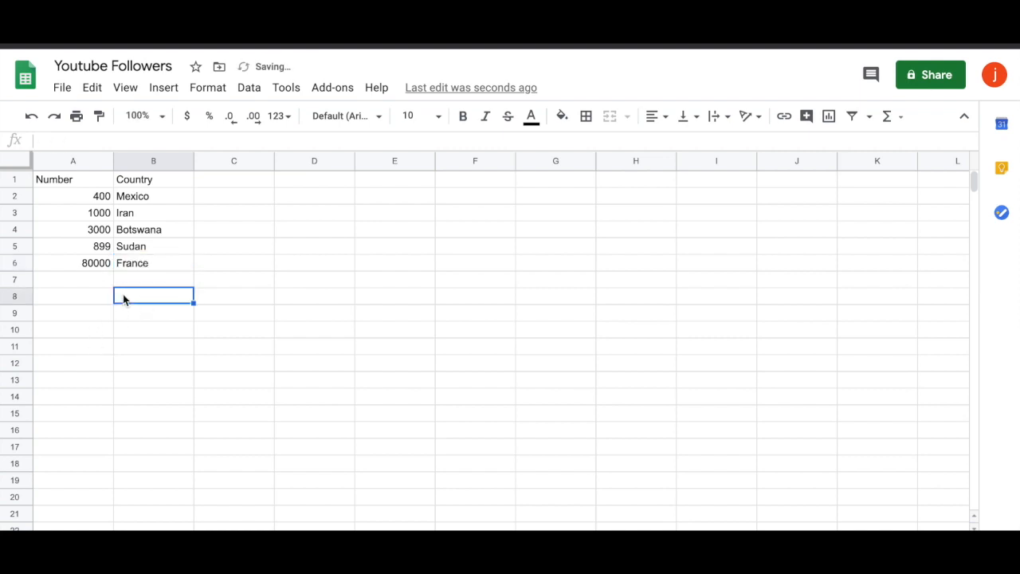
# Insert a chart from the data in A1:B6 and set its chart type to Geo chart.
pyautogui.moveTo(176, 262); pyautogui.dragTo(61, 182)
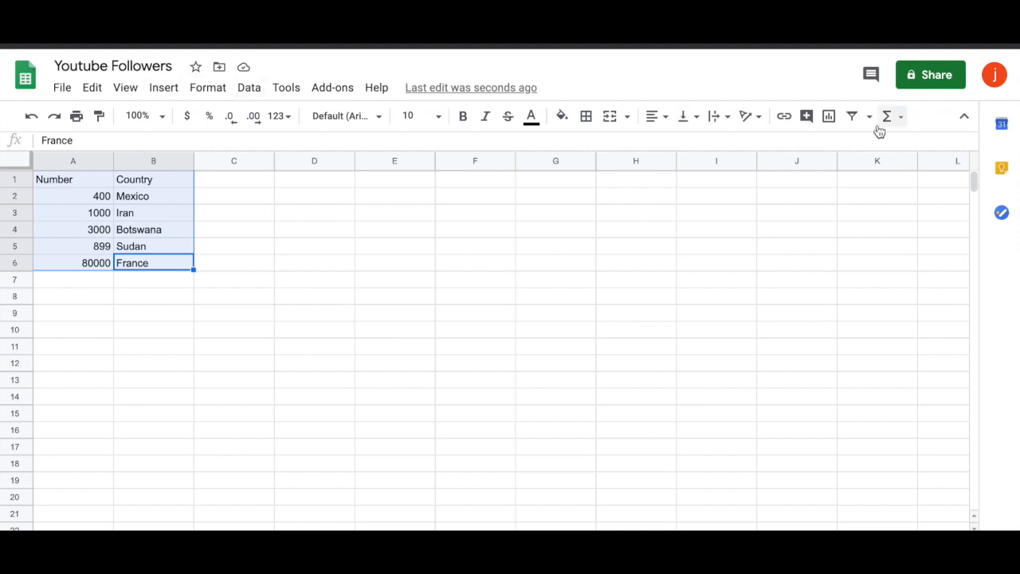
pyautogui.click(829, 117)
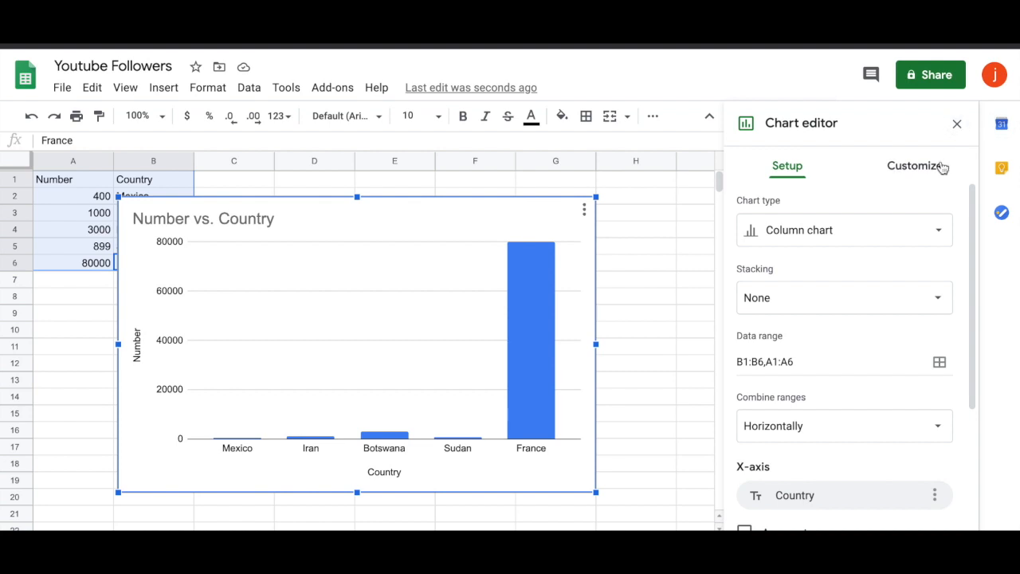
pyautogui.click(938, 234)
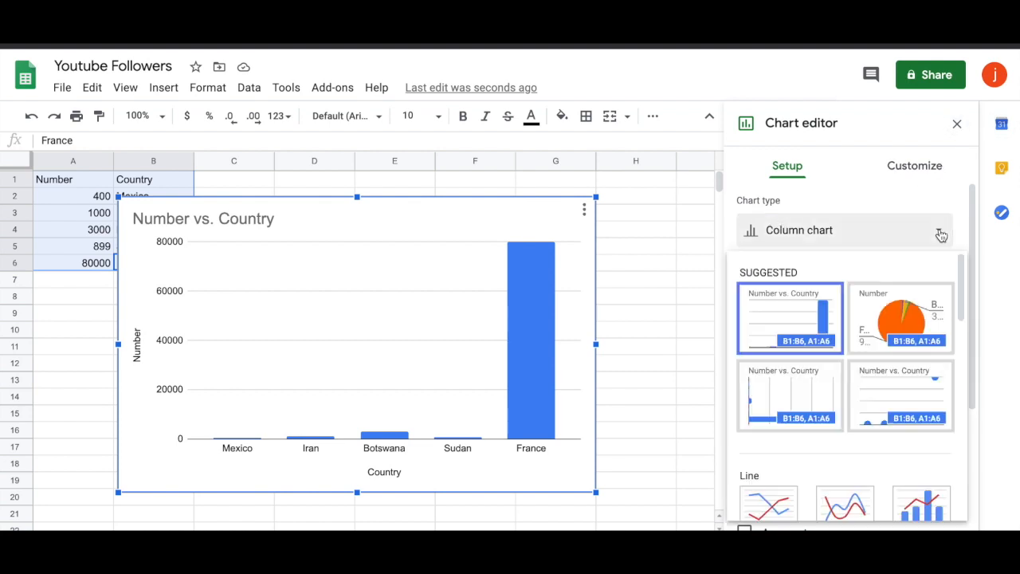
pyautogui.scroll(-10, 823, 335)
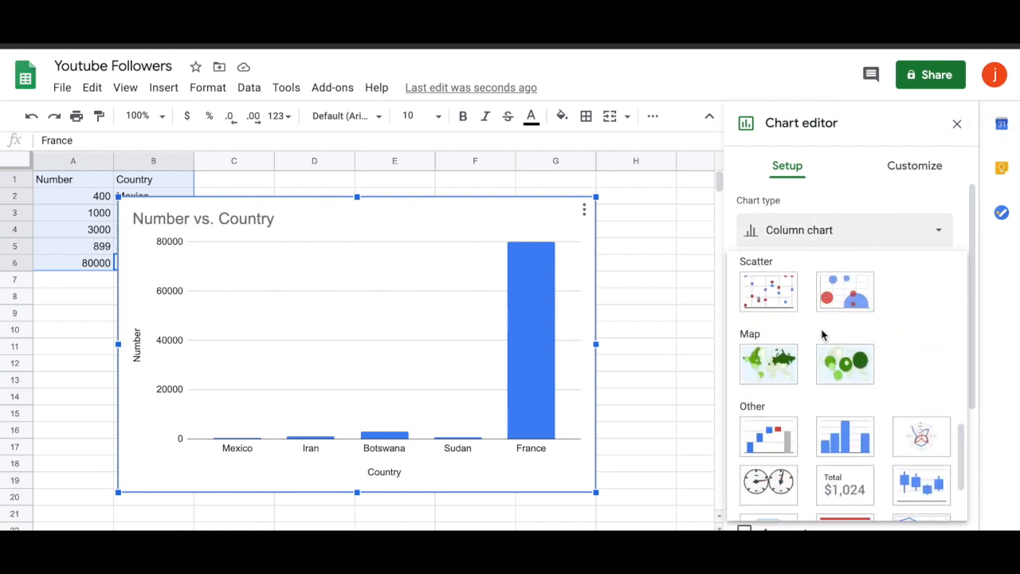
pyautogui.click(770, 290)
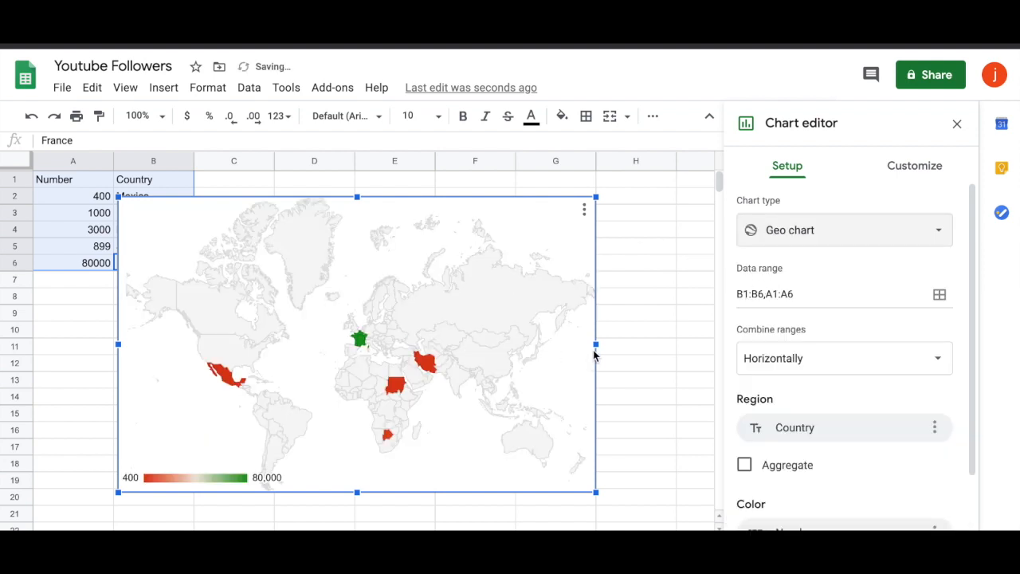
# Widen the geo chart until its right edge reaches into column I, and close the chart editor.
pyautogui.moveTo(596, 343); pyautogui.dragTo(698, 343)
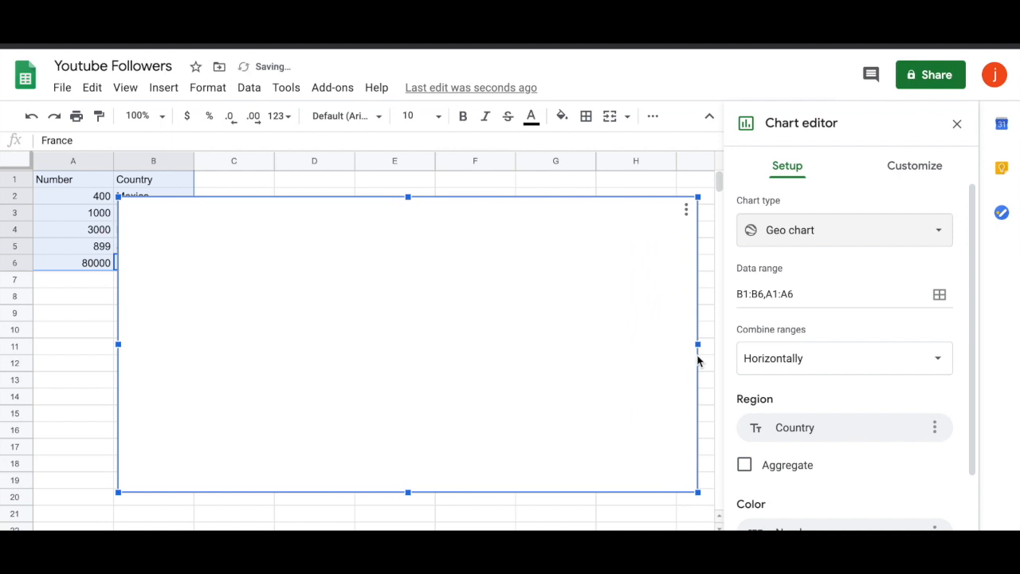
pyautogui.click(957, 124)
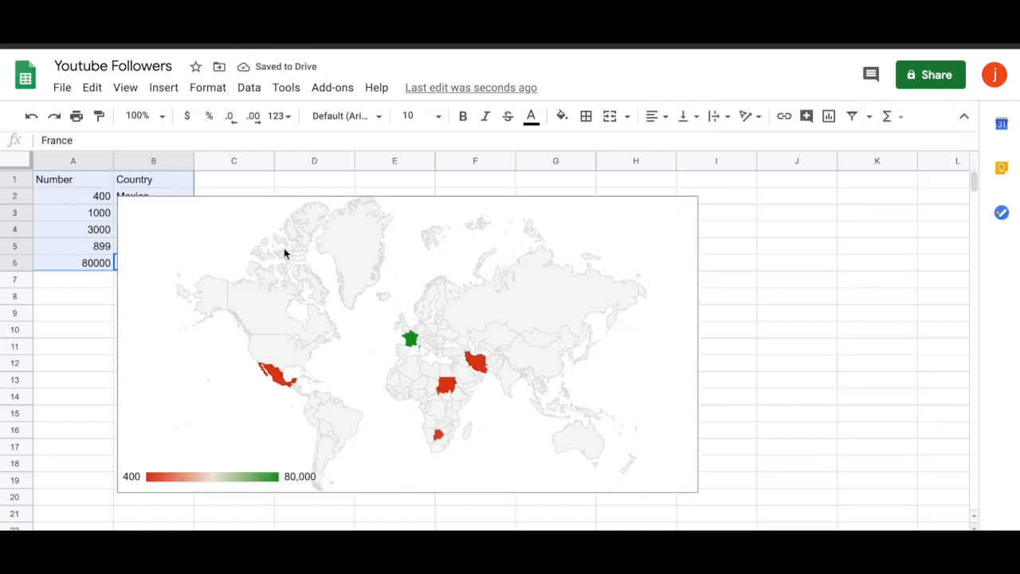
pyautogui.click(479, 366)
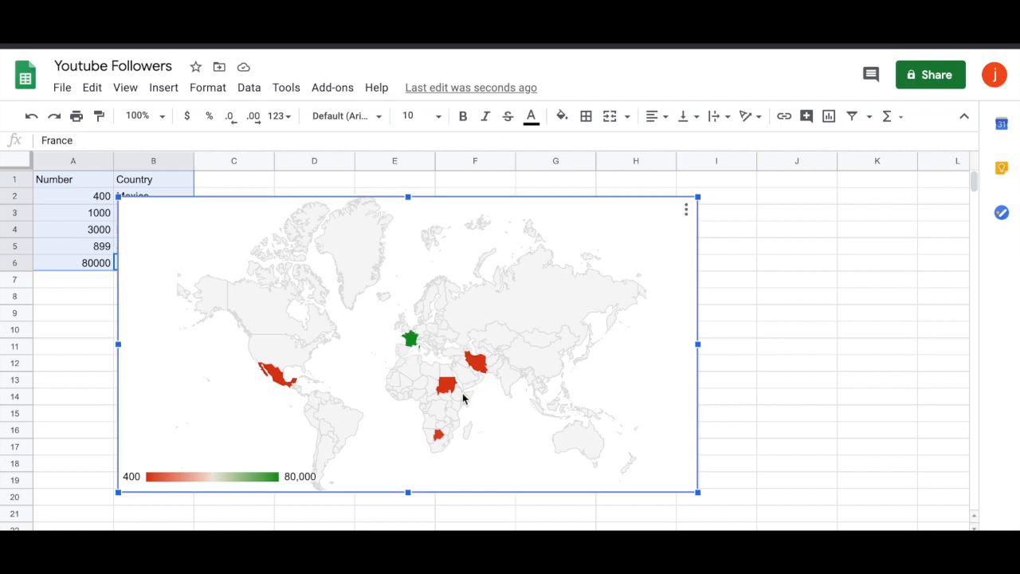
# Inspect the follower numbers for Sudan, Botswana, Mexico and France on the world geo chart.
pyautogui.moveTo(448, 389)
pyautogui.moveTo(437, 438)
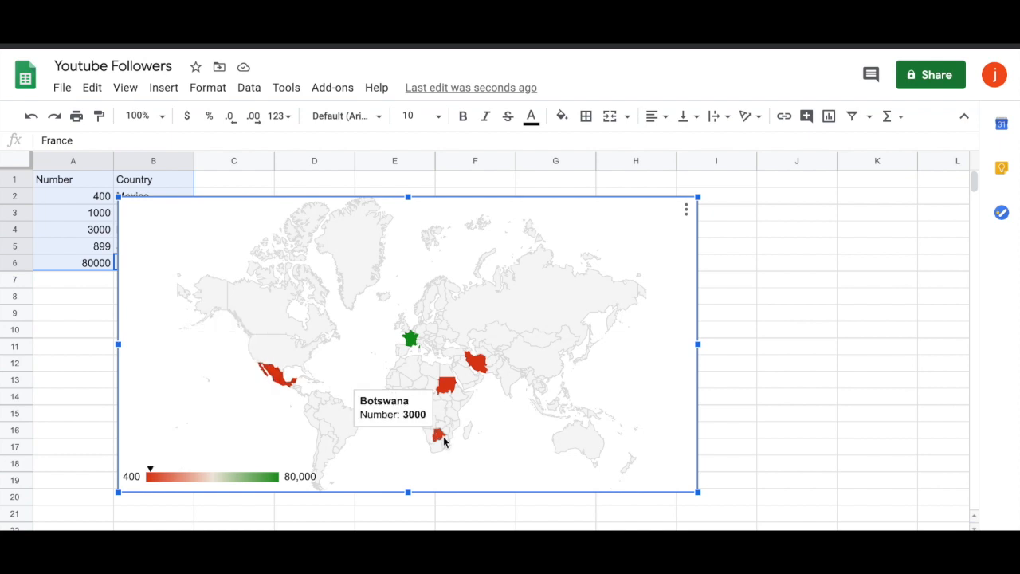
pyautogui.moveTo(275, 375)
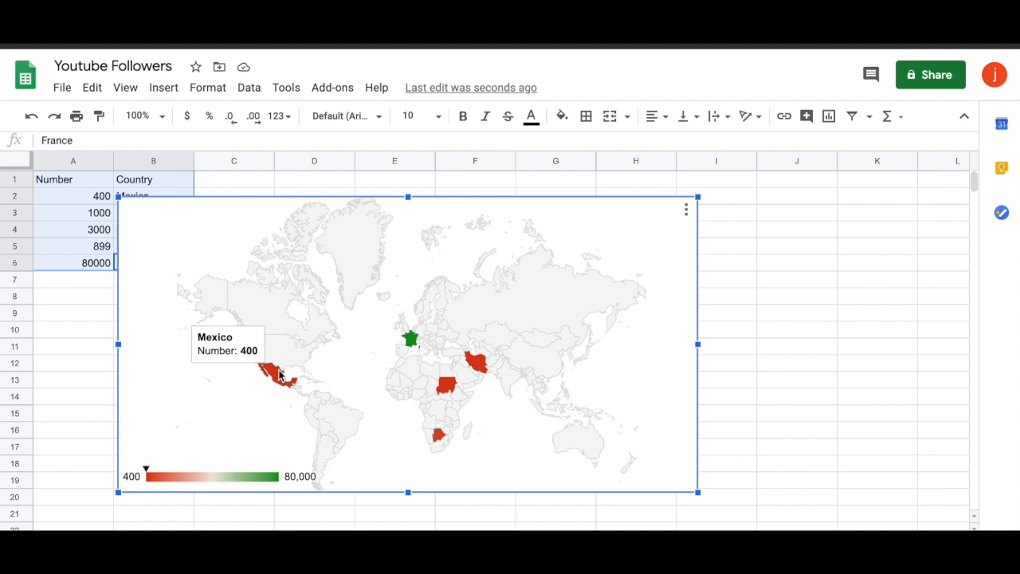
pyautogui.moveTo(417, 340)
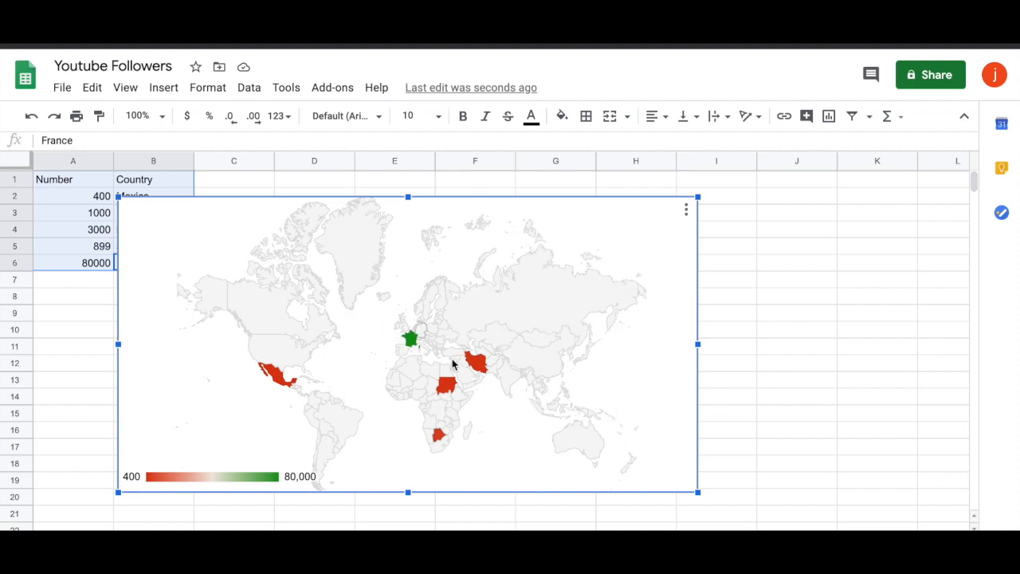
# Insert a second chart from the same Number and Country data and set its chart type to Geo chart.
pyautogui.click(831, 116)
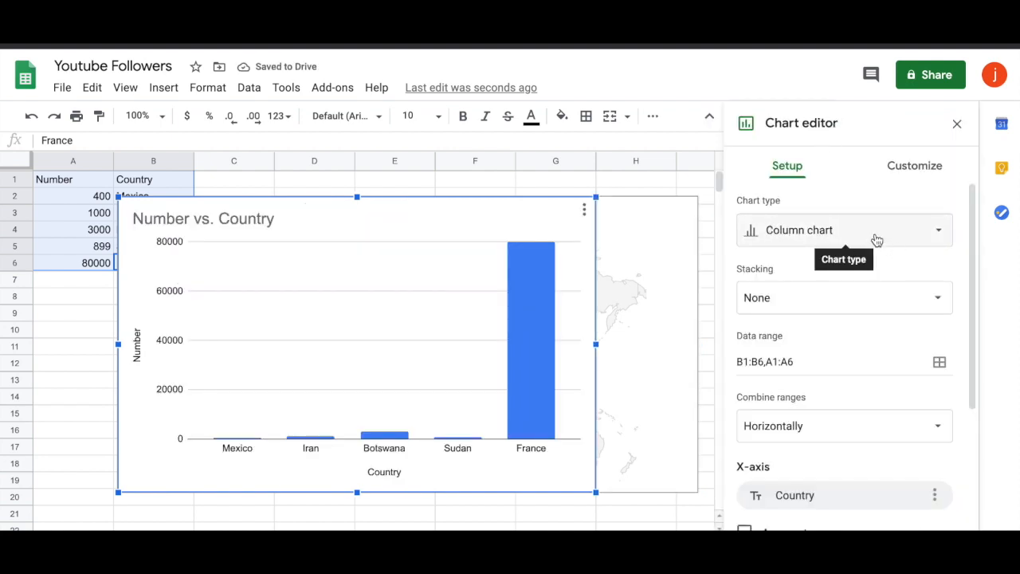
pyautogui.scroll(-3, 863, 236)
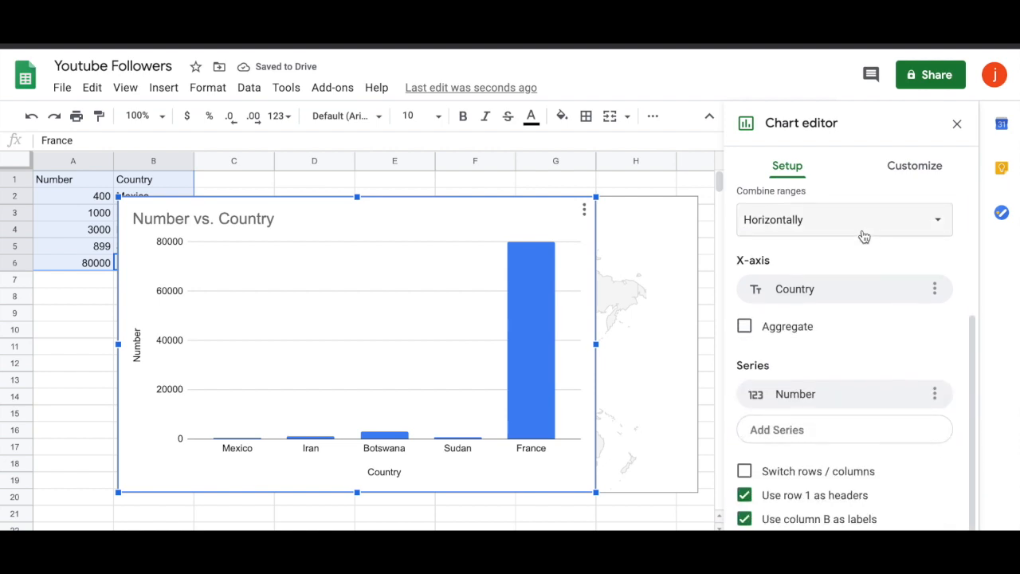
pyautogui.scroll(3, 932, 289)
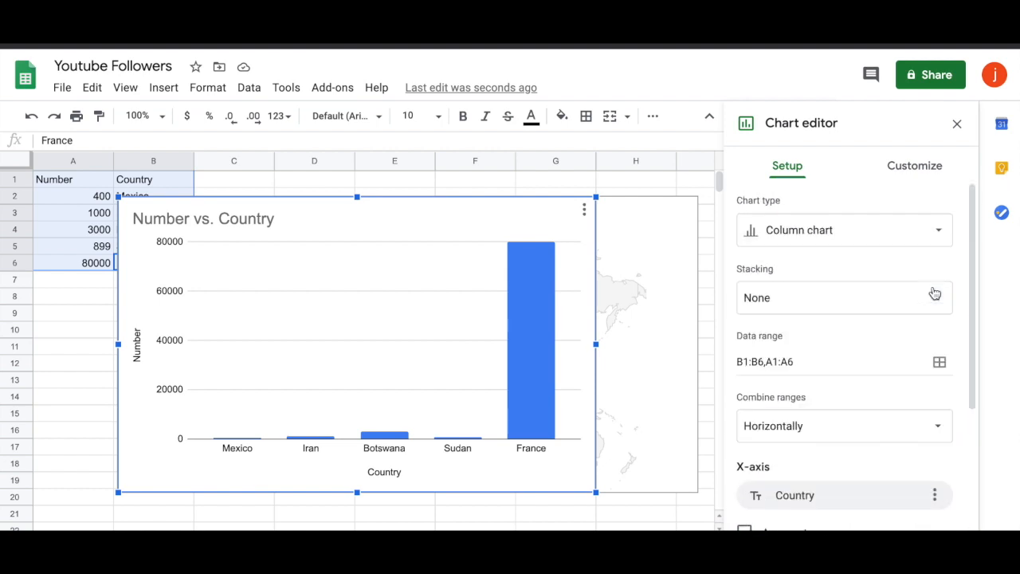
pyautogui.click(845, 229)
pyautogui.scroll(-10, 797, 502)
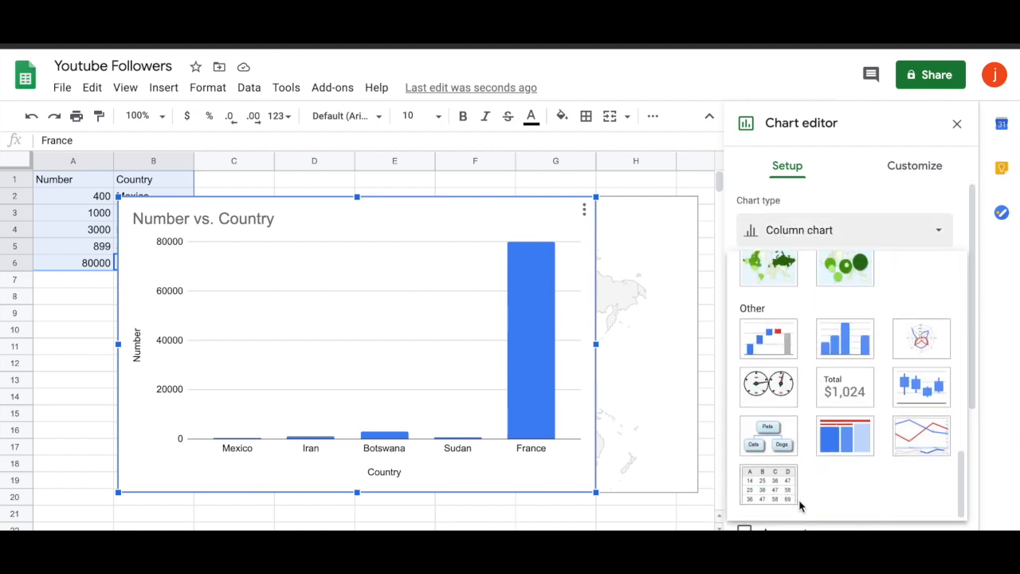
pyautogui.scroll(1, 801, 430)
pyautogui.scroll(1, 807, 382)
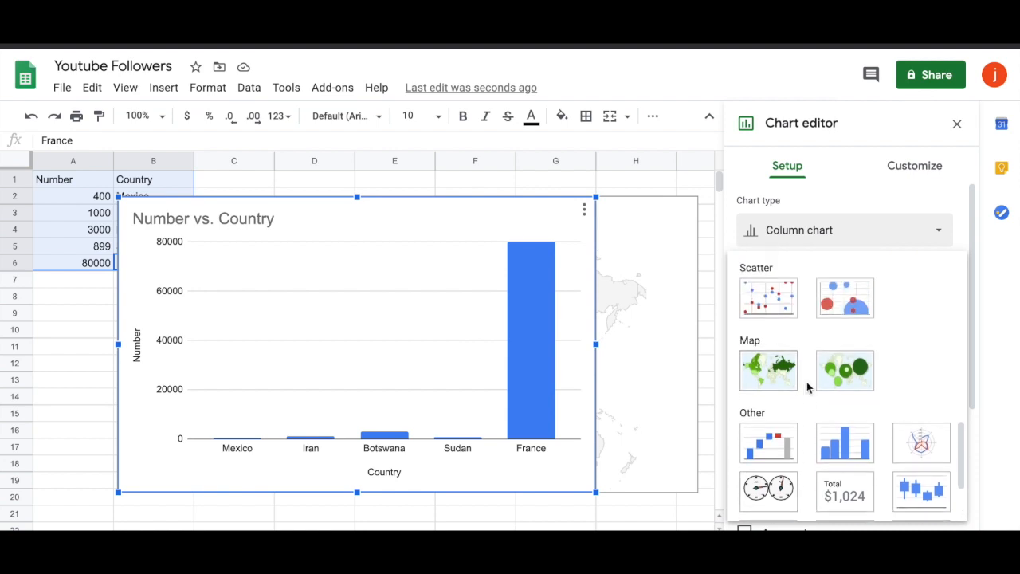
pyautogui.click(768, 365)
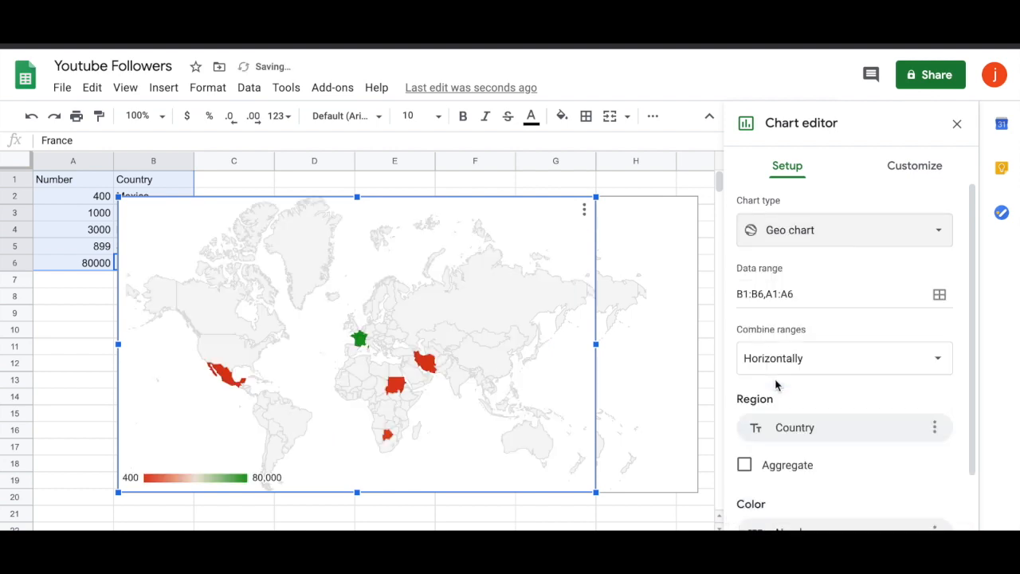
# Set the new geo chart's region to Africa and check the highlighted countries' follower numbers.
pyautogui.click(914, 168)
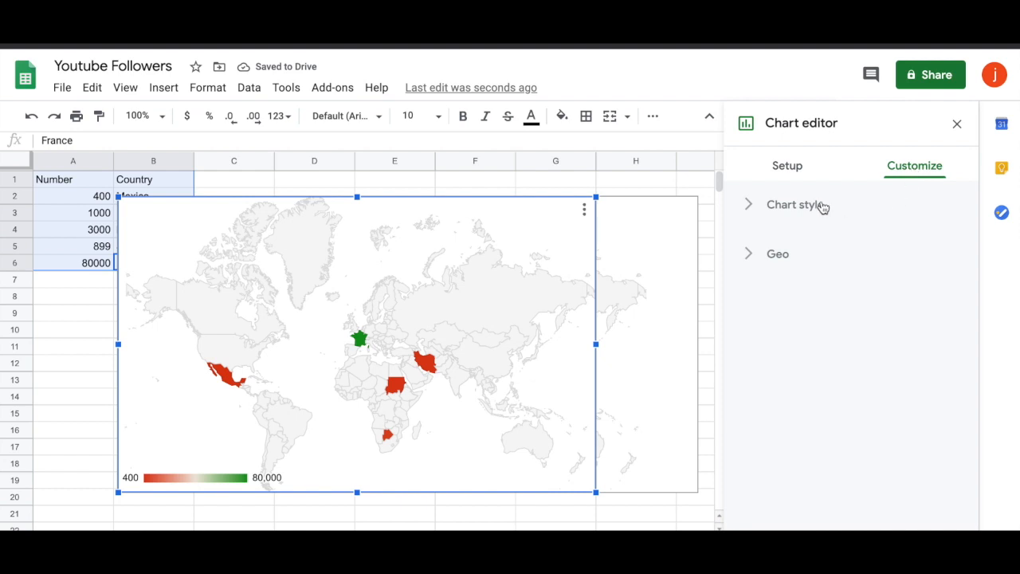
pyautogui.click(747, 253)
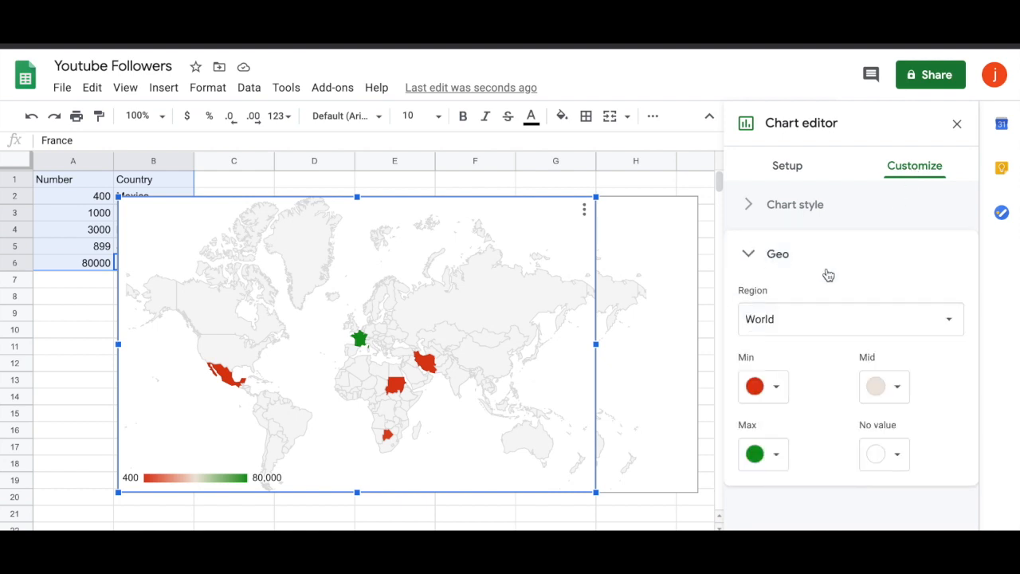
pyautogui.click(944, 321)
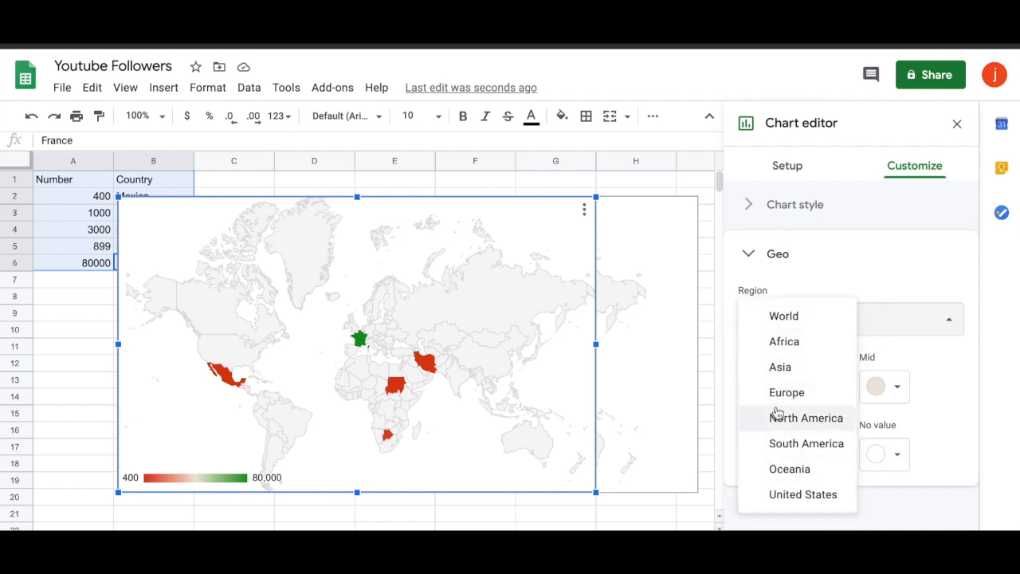
pyautogui.click(777, 343)
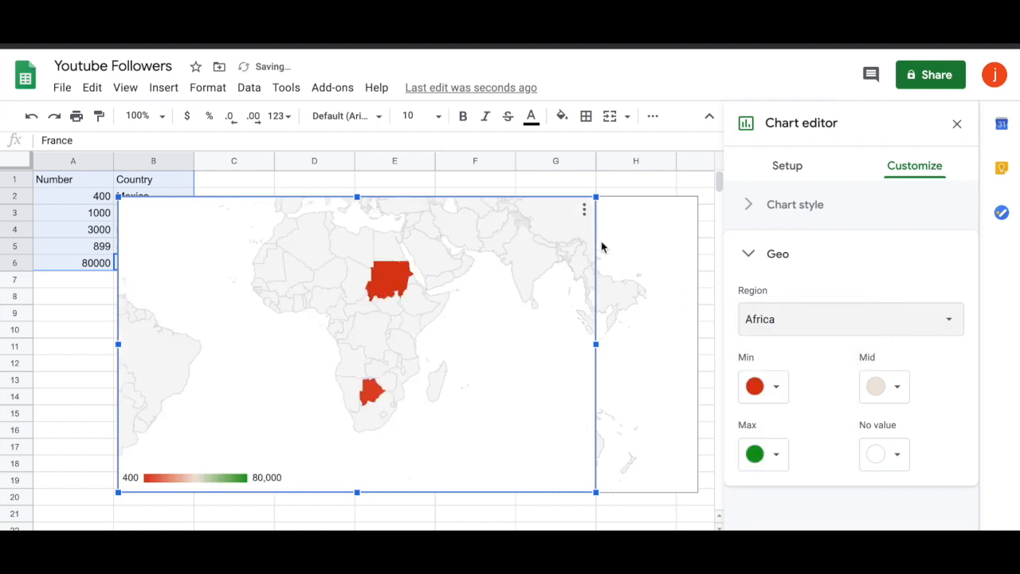
pyautogui.moveTo(381, 275)
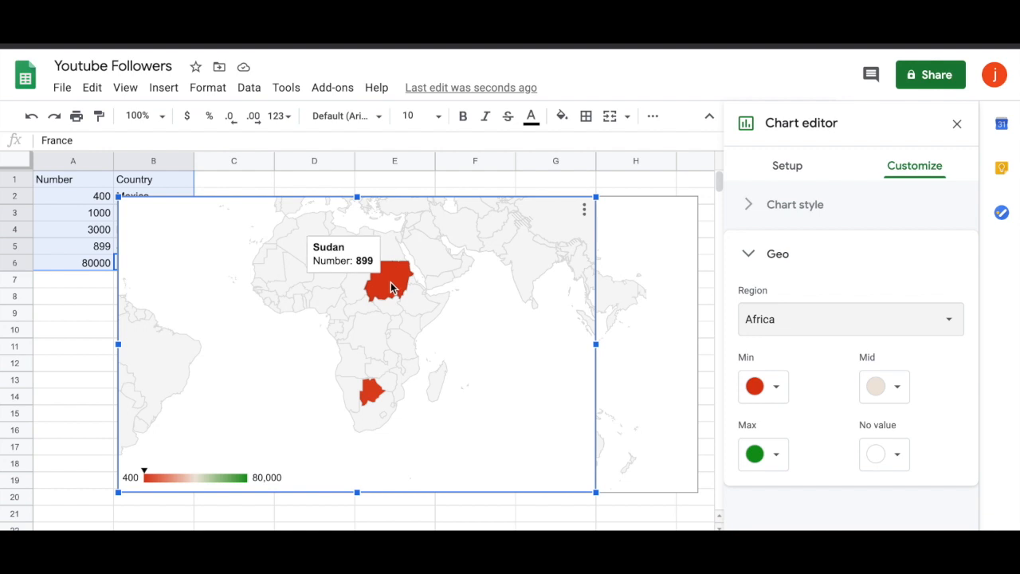
pyautogui.moveTo(372, 399)
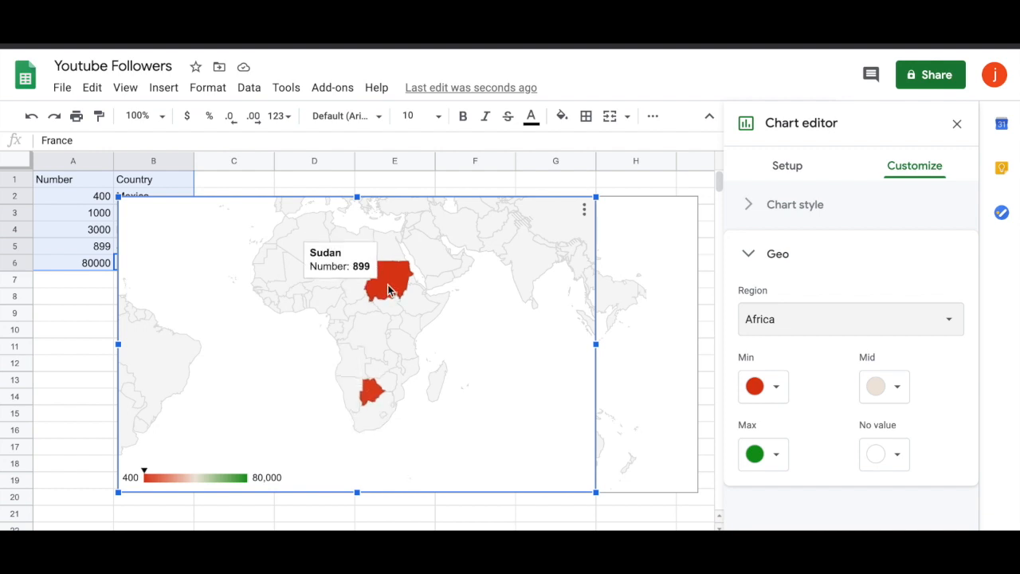